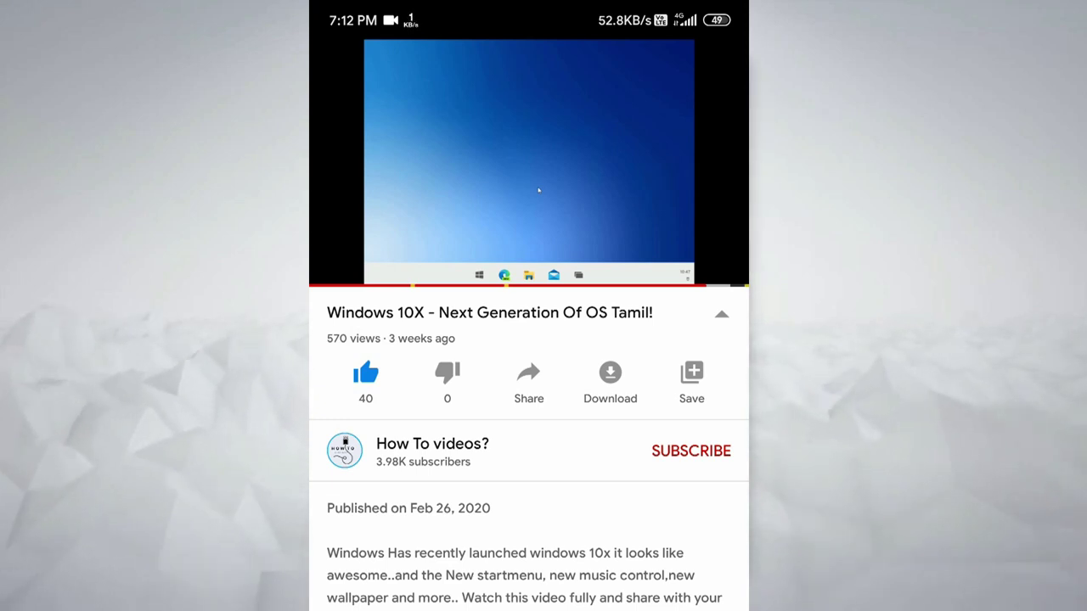
Subscribe to the How To videos? channel and set its notification bell to All
{"action": "left_click", "coordinate": [718, 451]}
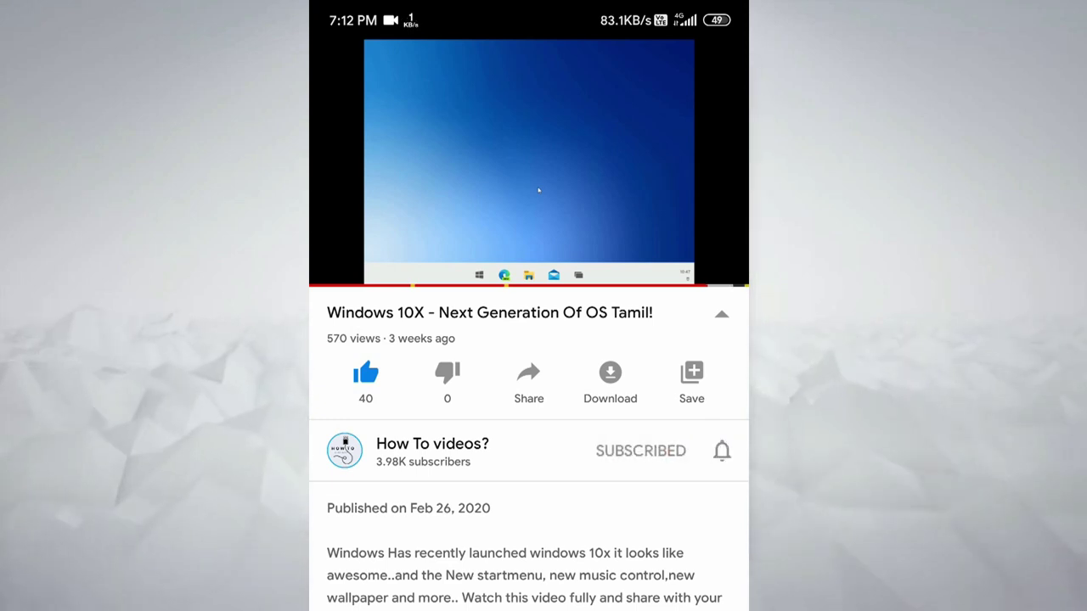
{"action": "left_click", "coordinate": [722, 451]}
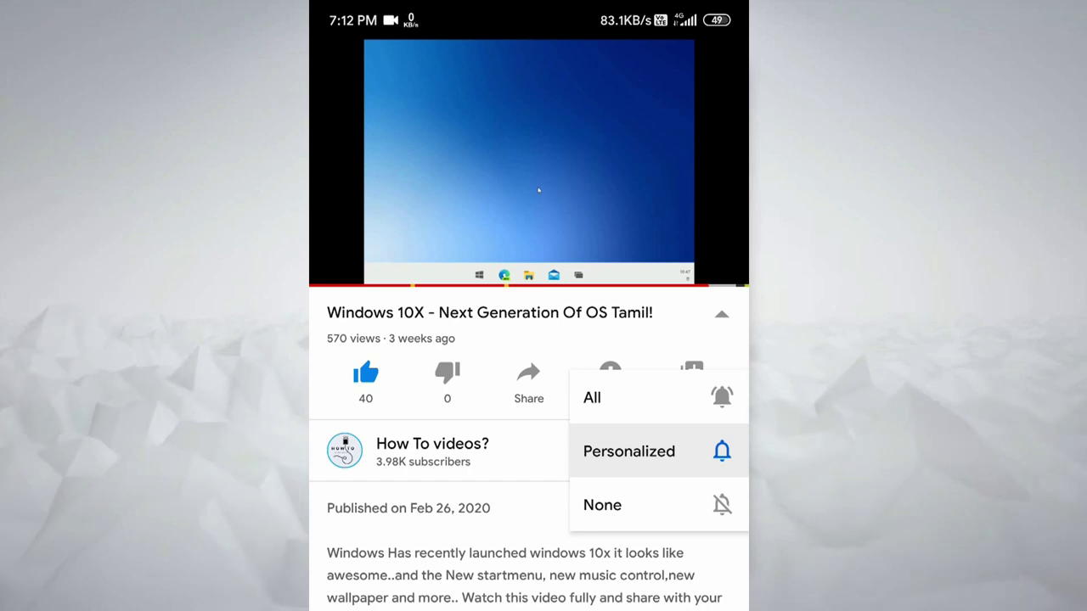
{"action": "left_click", "coordinate": [713, 397]}
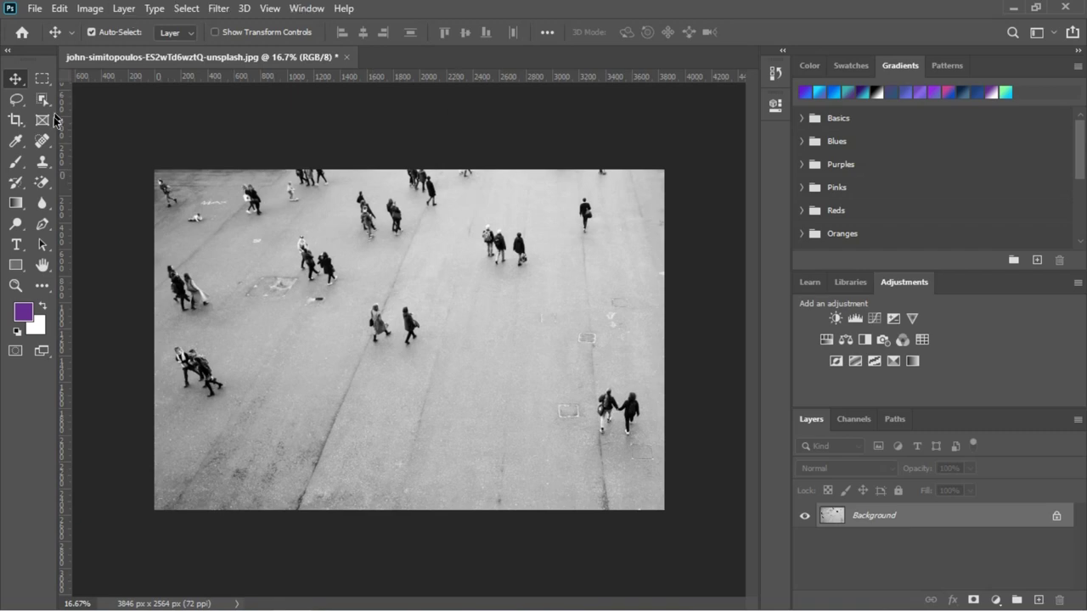
Select the Content-Aware Spot Healing Brush and zoom the street photo to 25%
{"action": "left_click", "coordinate": [44, 144]}
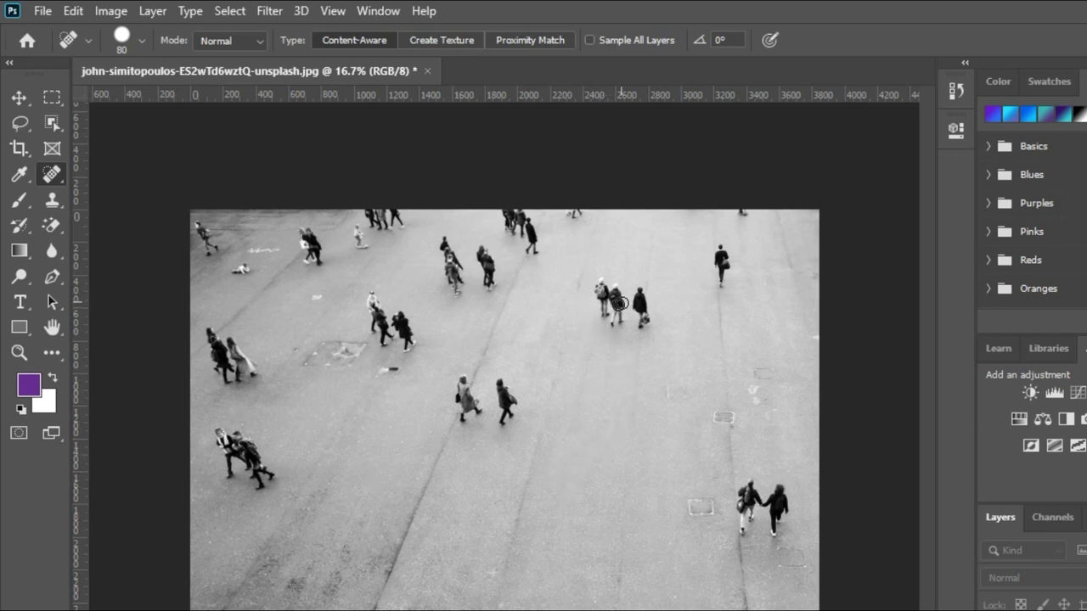
{"action": "key", "text": "ctrl+plus"}
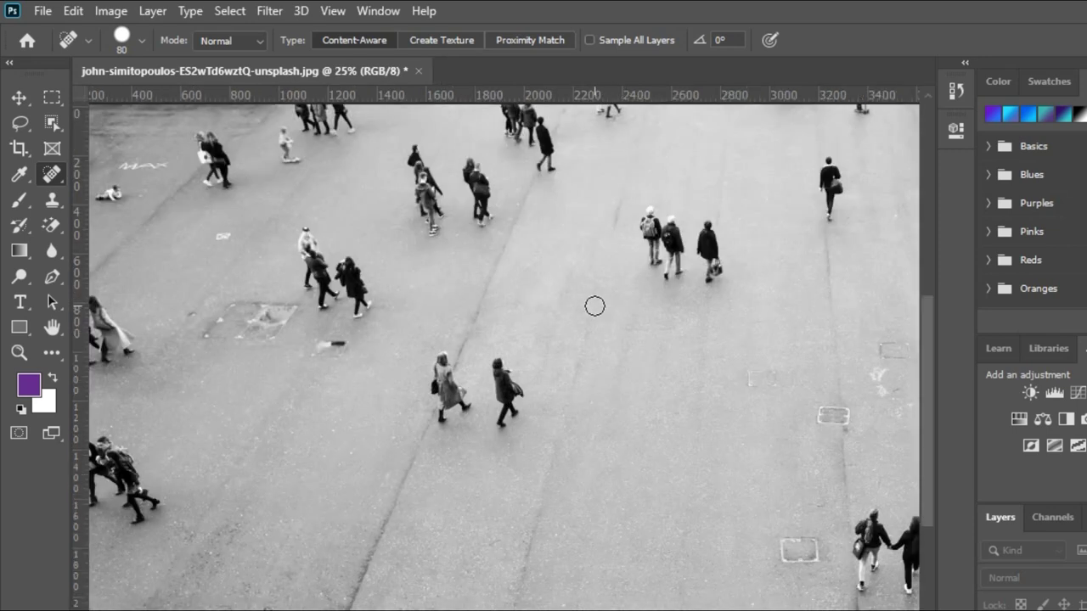
{"action": "scroll", "coordinate": [692, 358], "scroll_direction": "up", "scroll_amount": 3}
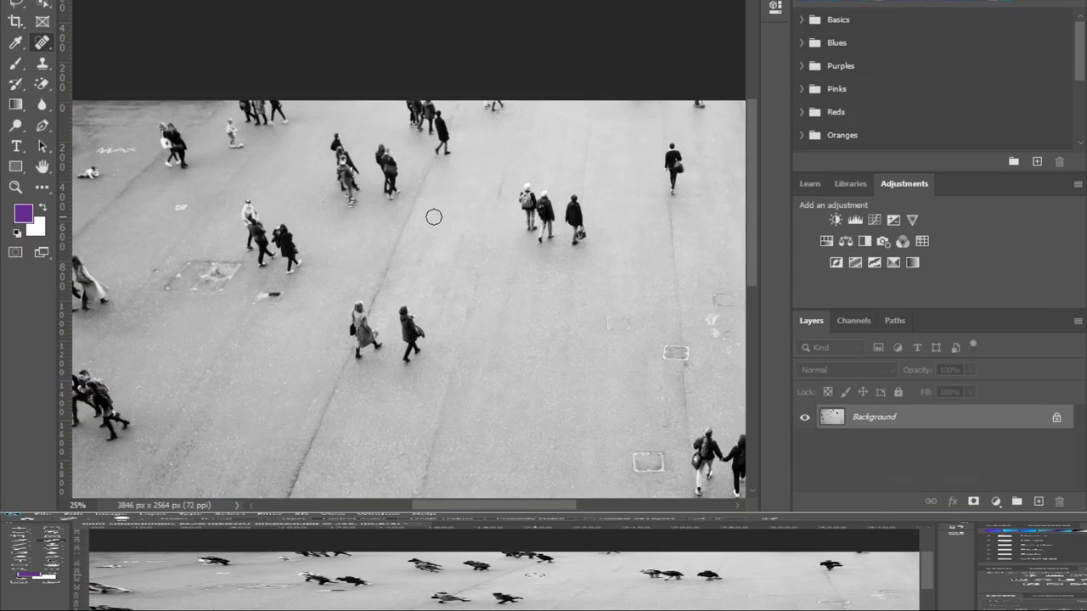
Set the Spot Healing Brush size to 149 px
{"action": "right_click", "coordinate": [534, 391]}
{"action": "left_click_drag", "start_coordinate": [516, 347], "coordinate": [542, 342]}
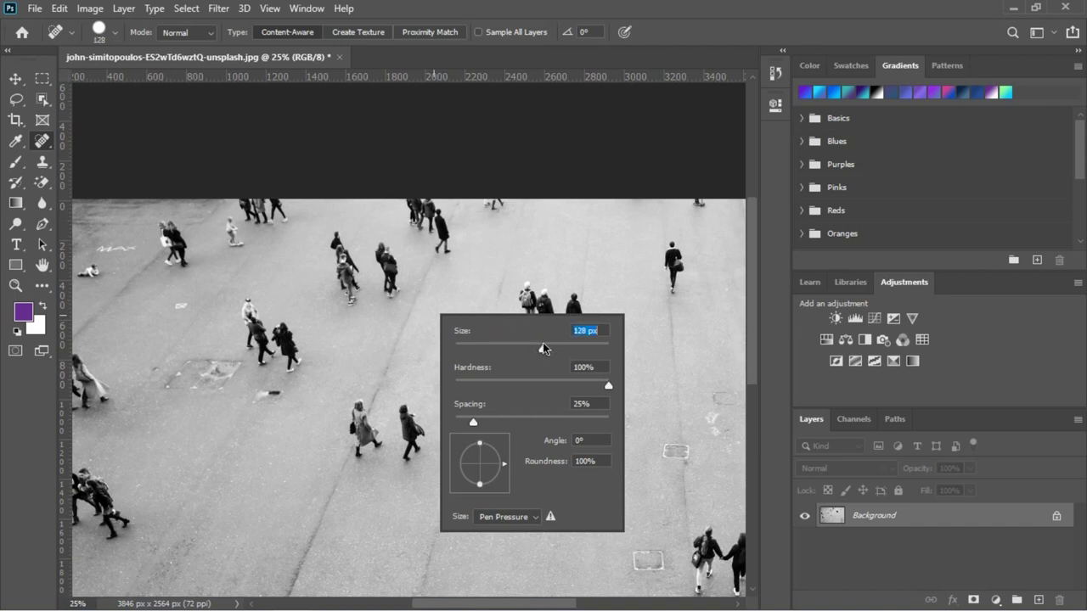
{"action": "left_click", "coordinate": [550, 345]}
{"action": "key", "text": "Return"}
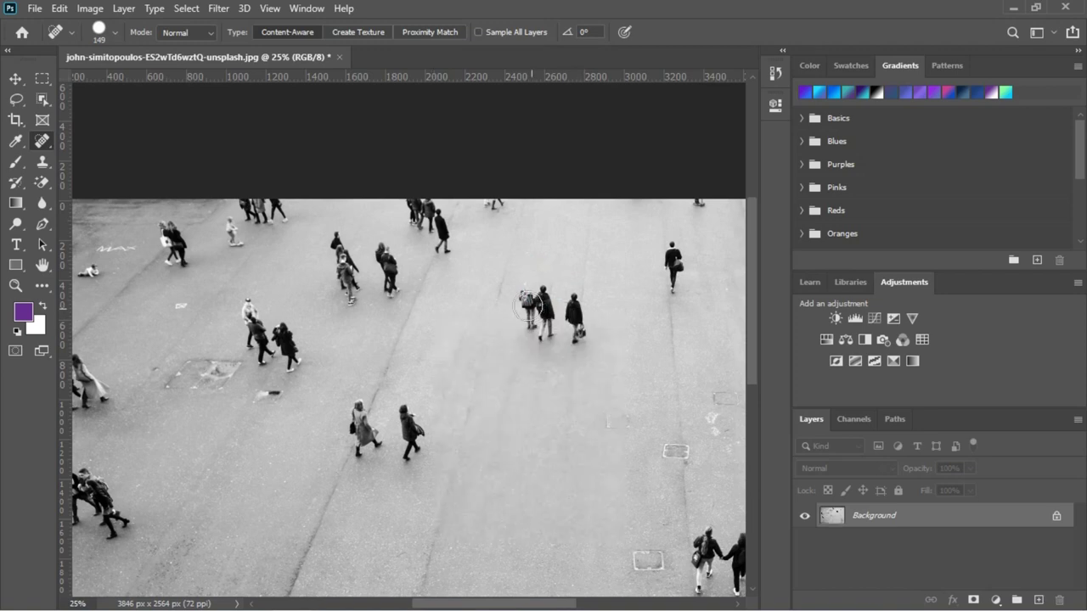
At 50% zoom, paint out the three walking people and their leftover smudge
{"action": "key", "text": "ctrl+plus"}
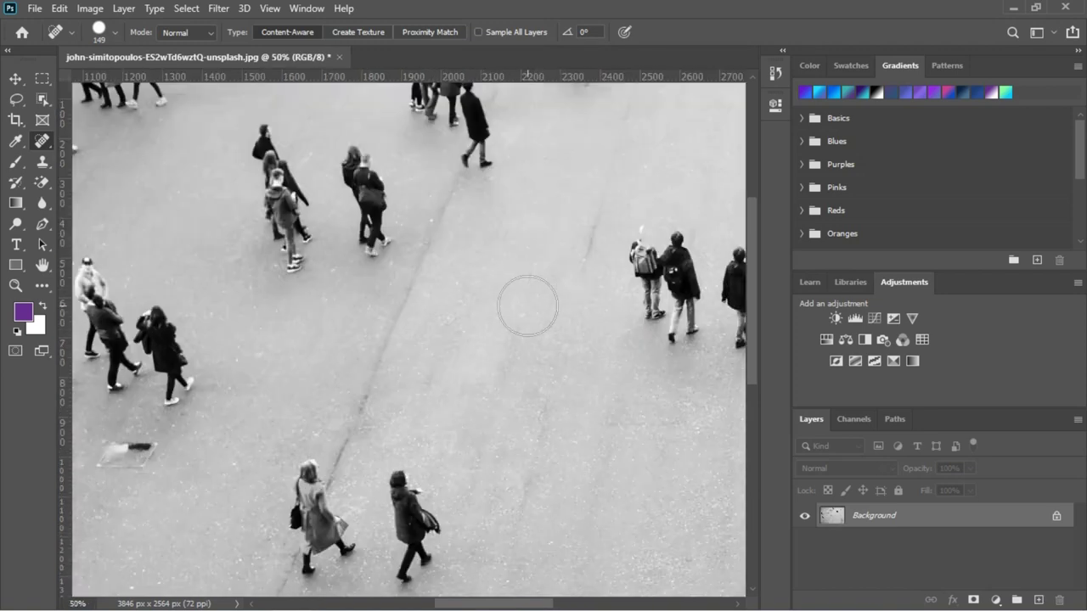
{"action": "scroll", "coordinate": [518, 592], "scroll_direction": "right", "scroll_amount": 5}
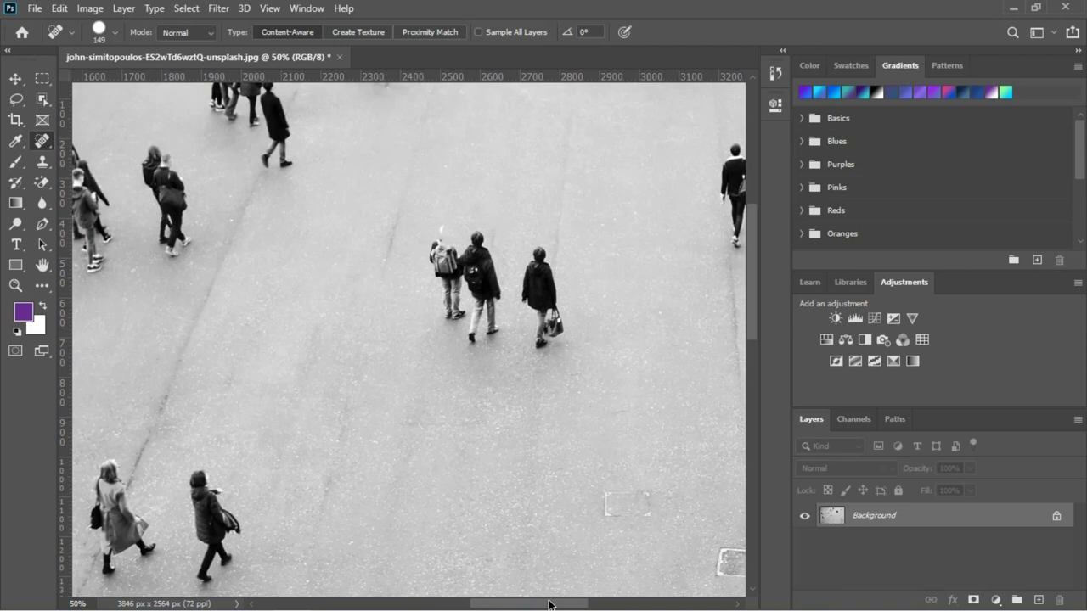
{"action": "mouse_move", "coordinate": [443, 271]}
{"action": "left_mouse_down"}
{"action": "mouse_move", "coordinate": [446, 236]}
{"action": "mouse_move", "coordinate": [507, 328]}
{"action": "mouse_move", "coordinate": [456, 291]}
{"action": "left_mouse_up"}
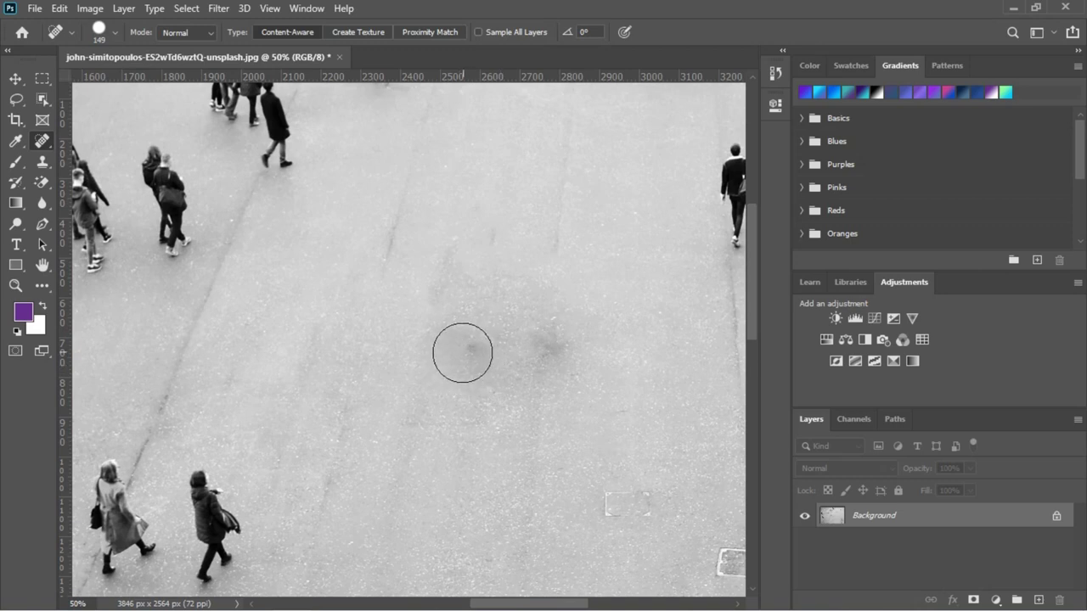
{"action": "left_click_drag", "start_coordinate": [446, 348], "coordinate": [563, 343]}
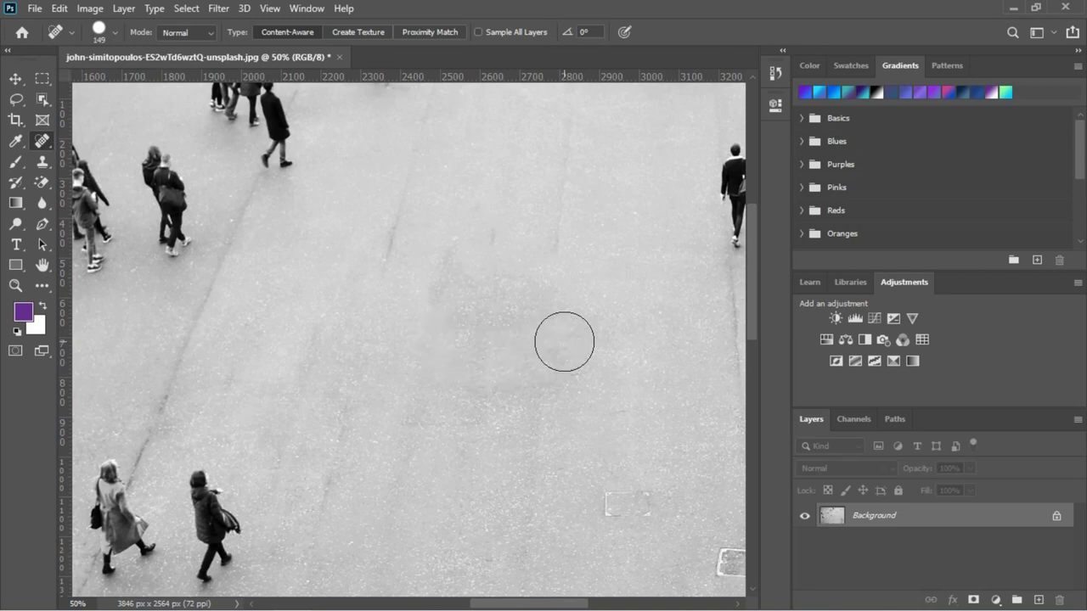
Zoom out to the whole photo and undo to bring back the walking group
{"action": "key", "text": "ctrl+minus"}
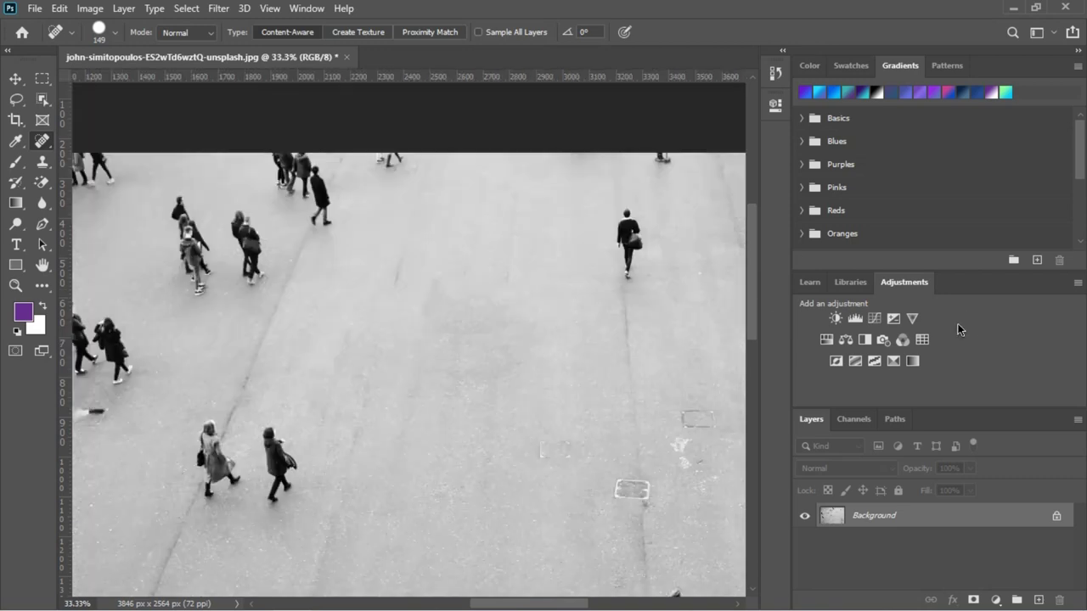
{"action": "key", "text": "ctrl+minus"}
{"action": "key", "text": "ctrl+minus"}
{"action": "key", "text": "ctrl+minus"}
{"action": "key", "text": "ctrl+minus"}
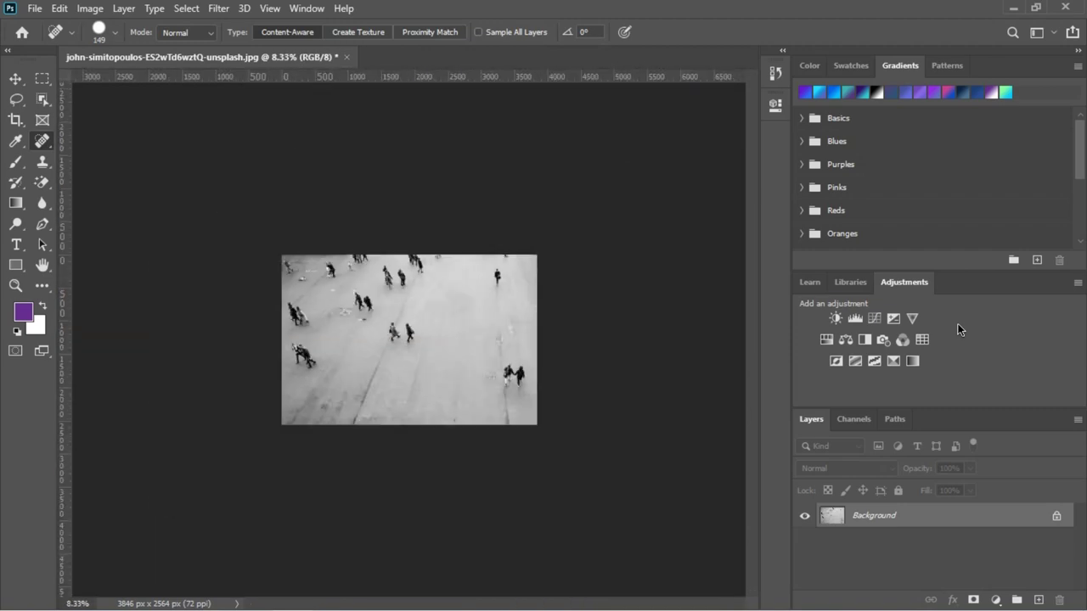
{"action": "key", "text": "ctrl+plus"}
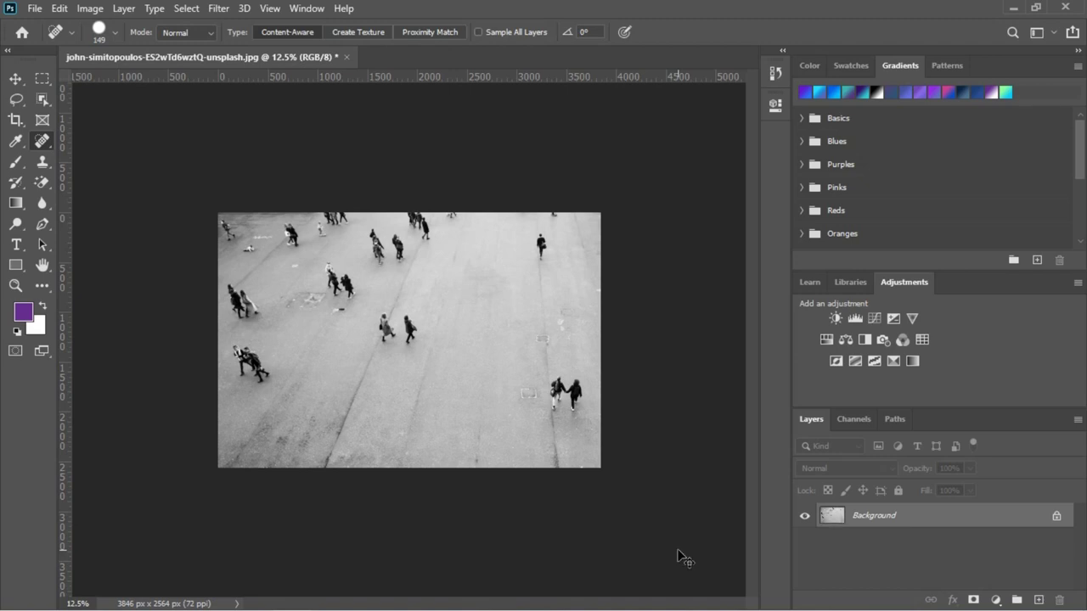
{"action": "key", "text": "ctrl+z"}
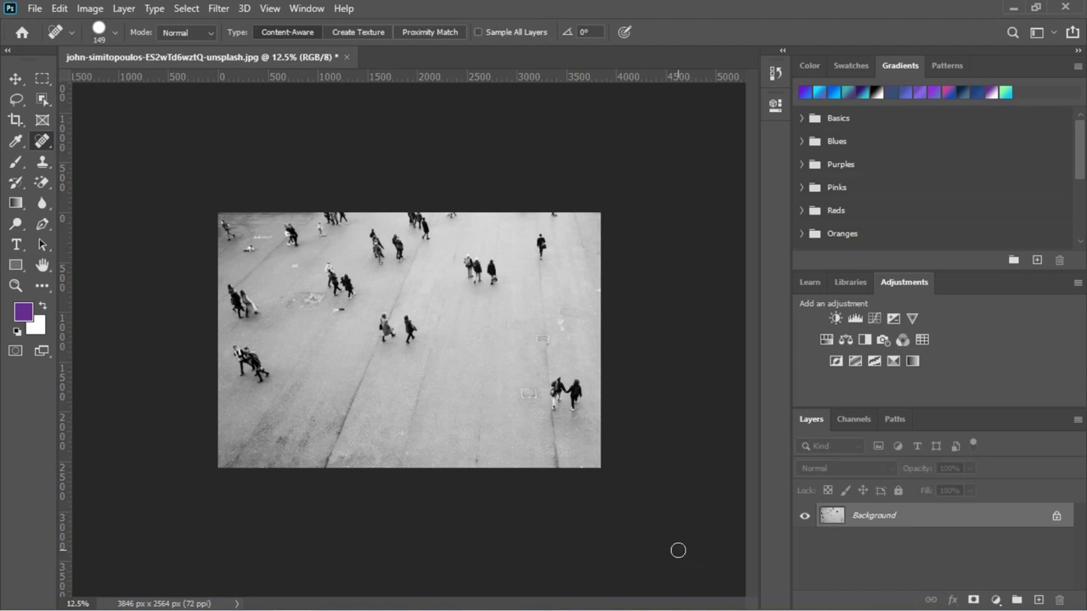
Zoom to 50% and pan over to the group of walkers on the street
{"action": "key", "text": "ctrl+plus"}
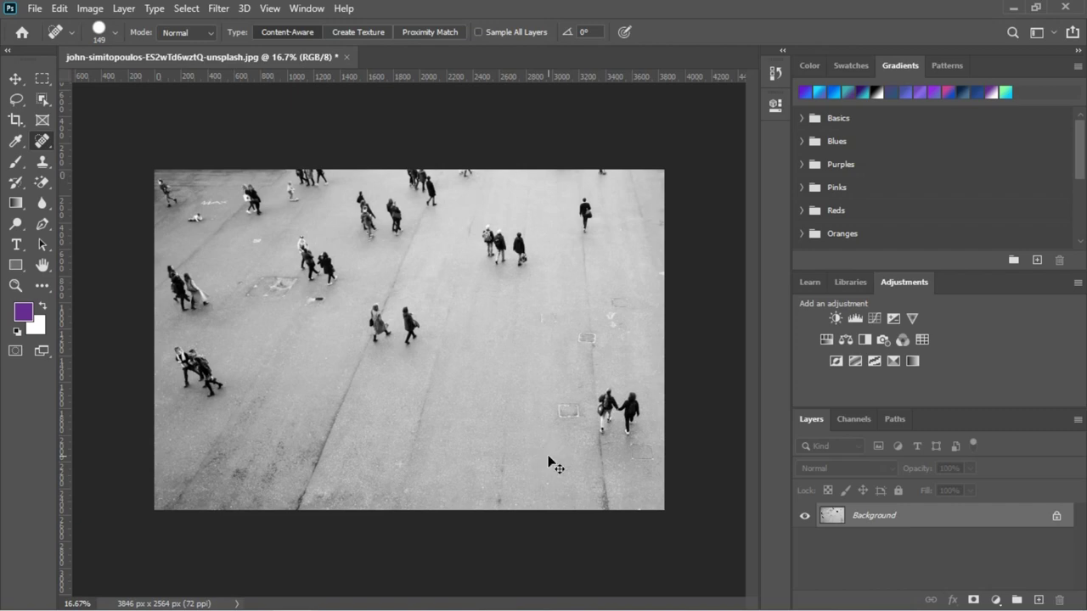
{"action": "key", "text": "ctrl+plus"}
{"action": "key", "text": "ctrl+plus"}
{"action": "key", "text": "ctrl+plus"}
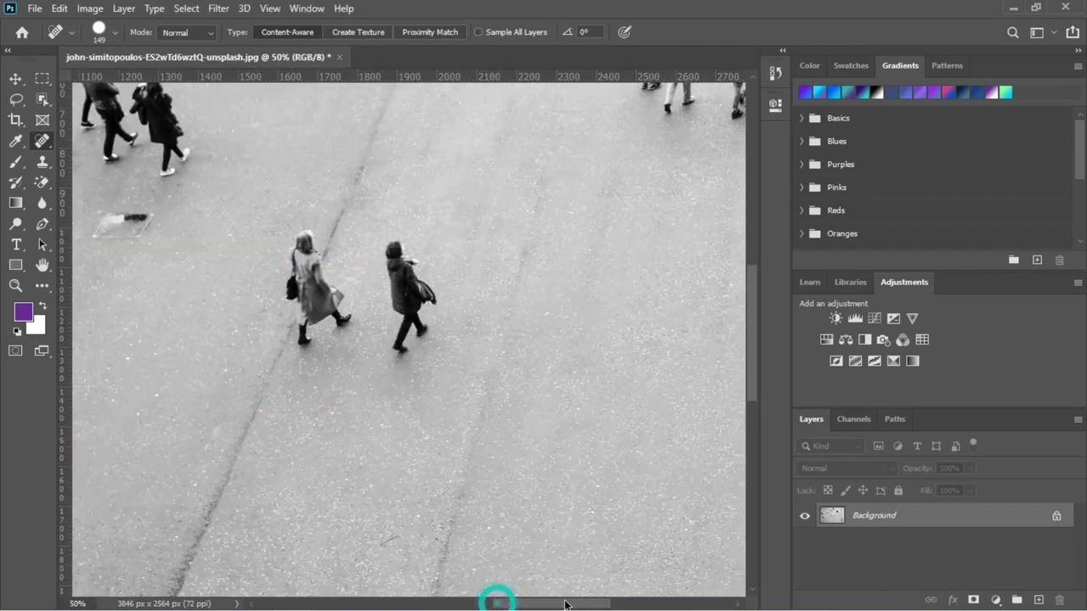
{"action": "scroll", "coordinate": [497, 467], "scroll_direction": "right", "scroll_amount": 10}
{"action": "scroll", "coordinate": [475, 442], "scroll_direction": "up", "scroll_amount": 3}
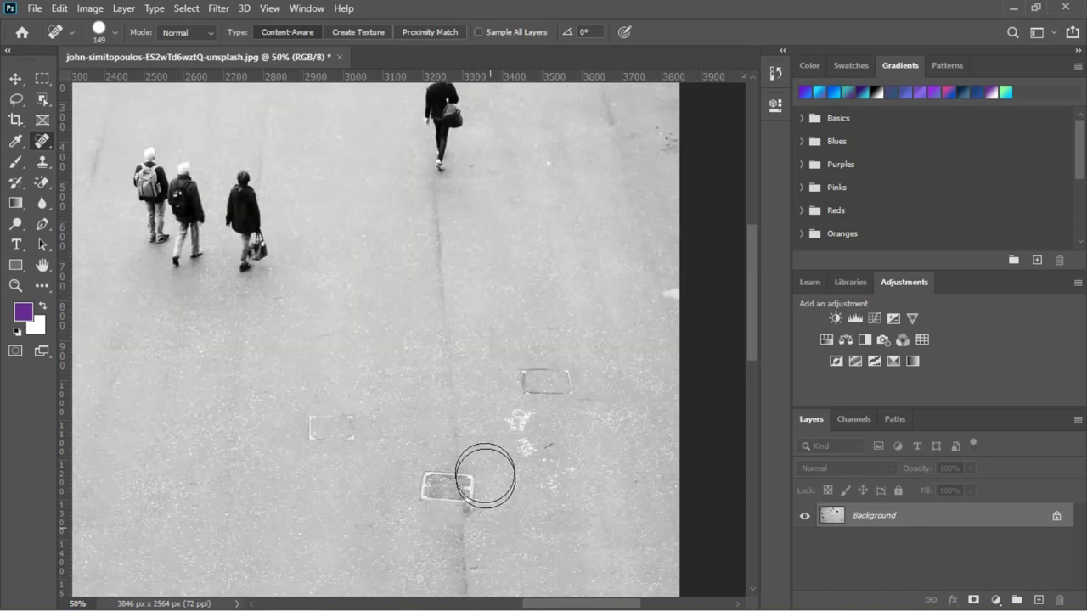
{"action": "scroll", "coordinate": [485, 473], "scroll_direction": "up", "scroll_amount": 1}
{"action": "left_click_drag", "start_coordinate": [564, 604], "coordinate": [533, 602]}
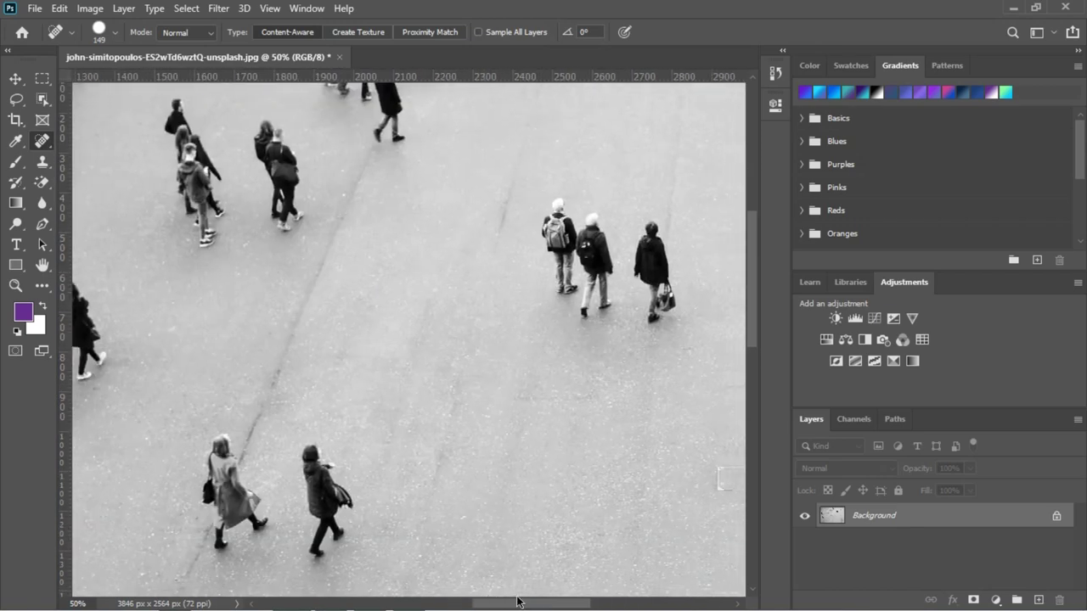
{"action": "scroll", "coordinate": [415, 400], "scroll_direction": "up", "scroll_amount": 1}
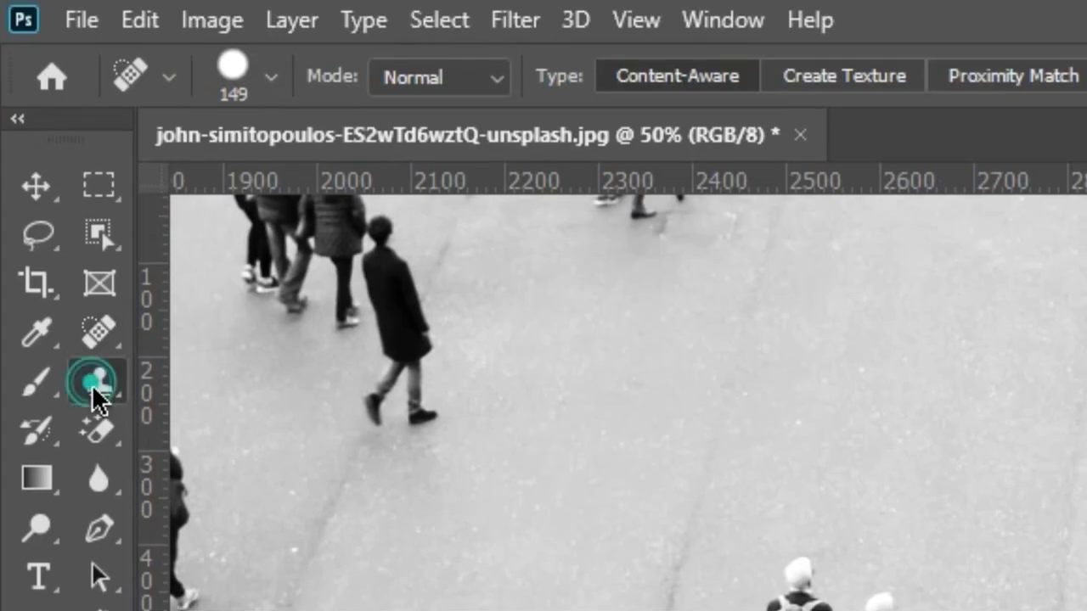
{"action": "left_click", "coordinate": [42, 162]}
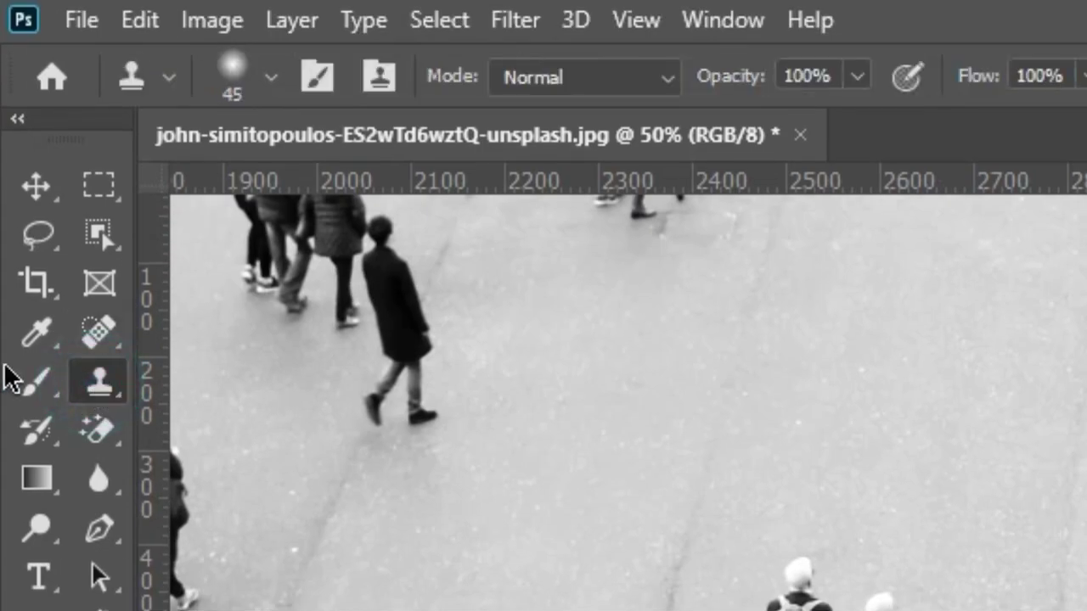
{"action": "right_click", "coordinate": [110, 392]}
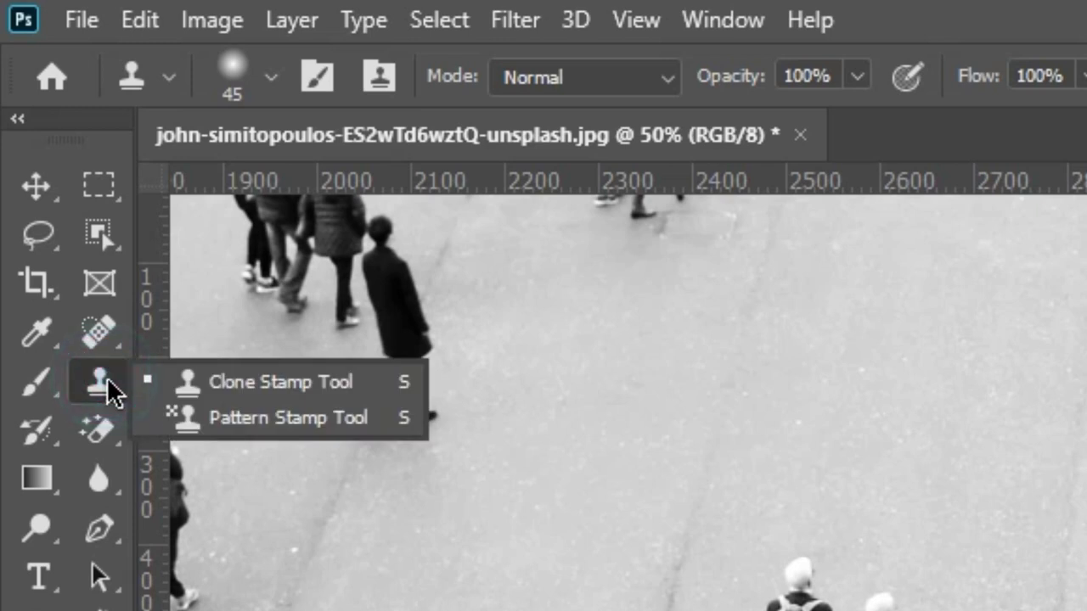
{"action": "left_click", "coordinate": [263, 388]}
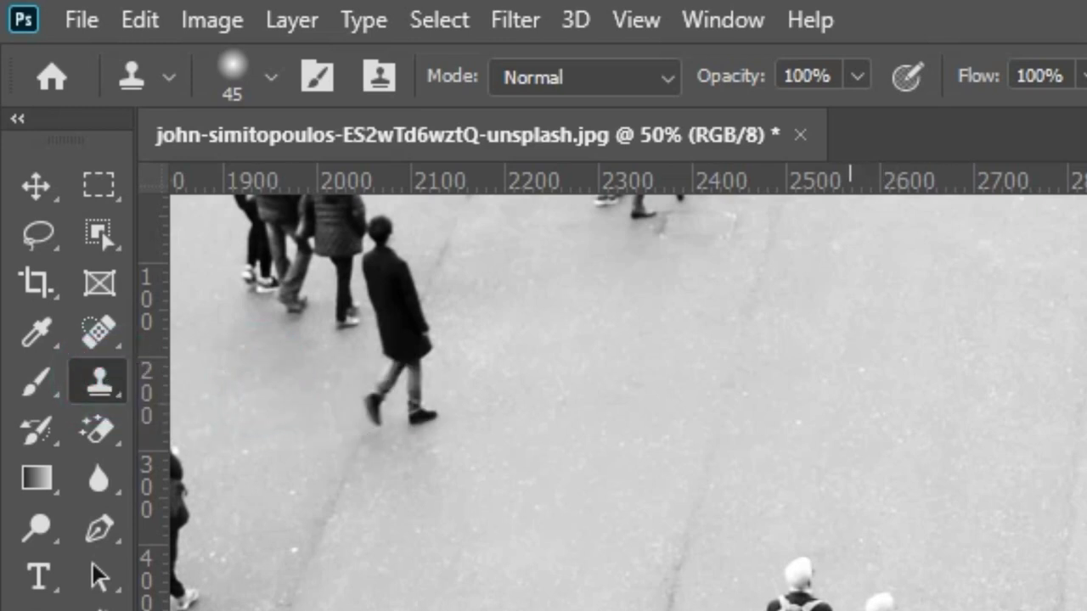
{"action": "left_click", "coordinate": [428, 279]}
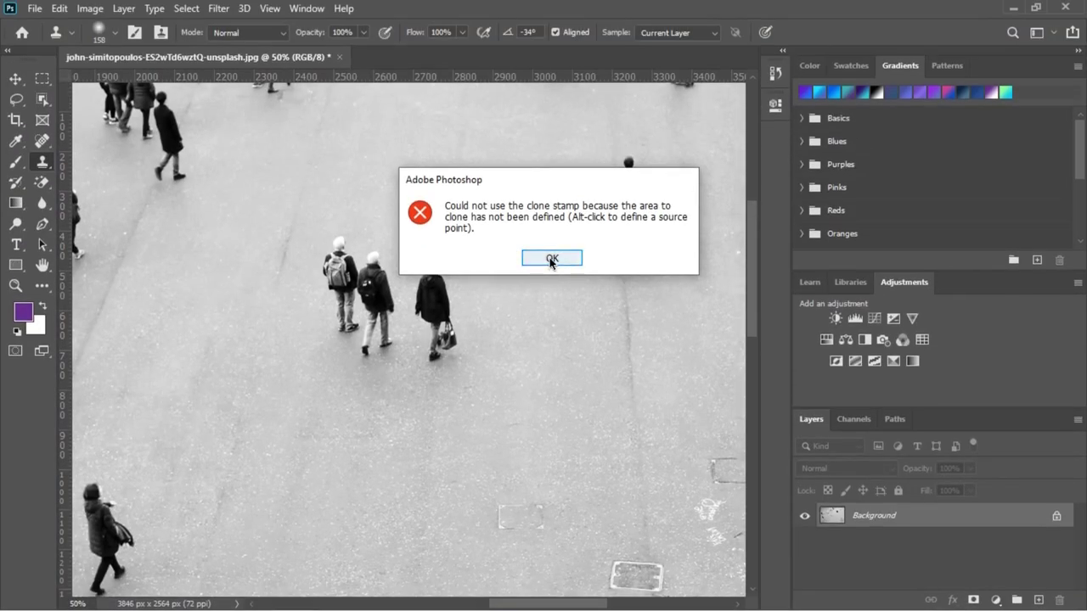
{"action": "left_click", "coordinate": [548, 258]}
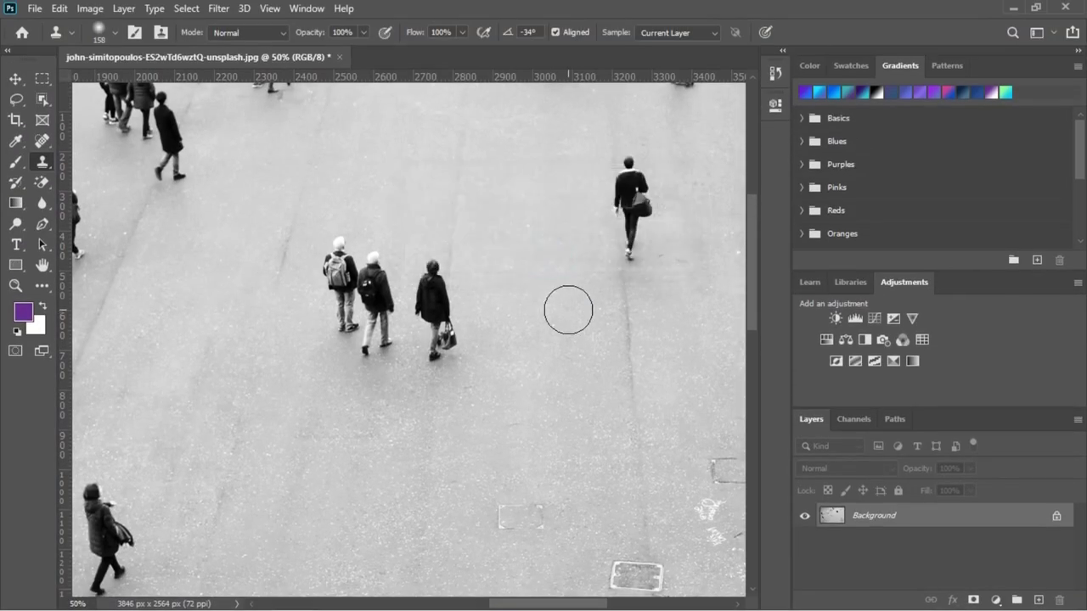
Clone sampled clean pavement over the people with backpacks and the walker carrying a bag
{"action": "scroll", "coordinate": [567, 309], "scroll_direction": "up", "scroll_amount": 1}
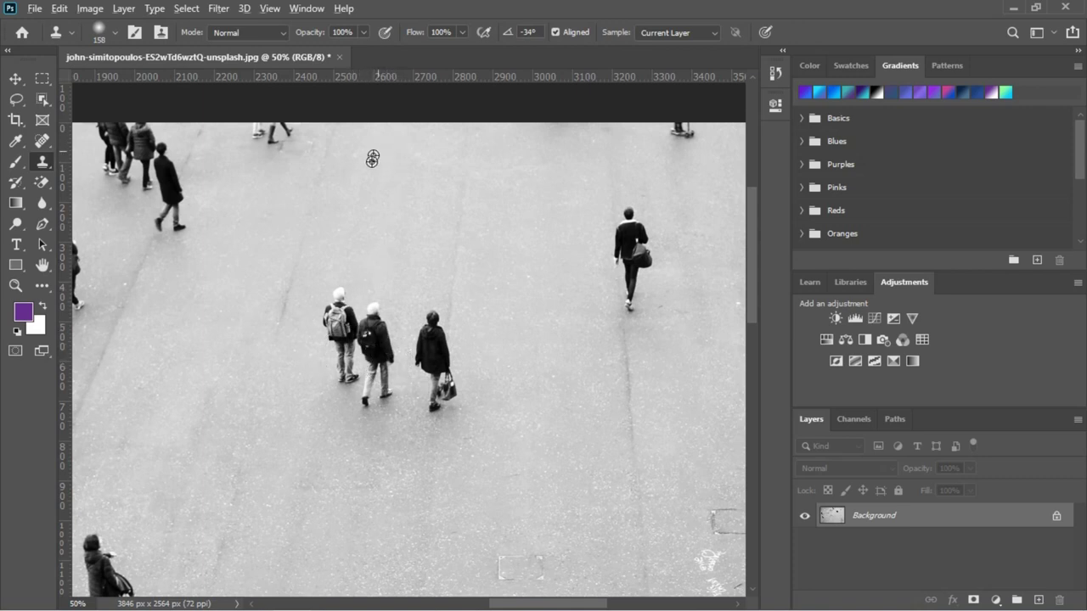
{"action": "left_click", "coordinate": [366, 196], "text": "alt"}
{"action": "mouse_move", "coordinate": [356, 314]}
{"action": "left_mouse_down"}
{"action": "mouse_move", "coordinate": [338, 321]}
{"action": "mouse_move", "coordinate": [363, 359]}
{"action": "mouse_move", "coordinate": [379, 317]}
{"action": "mouse_move", "coordinate": [368, 394]}
{"action": "mouse_move", "coordinate": [376, 383]}
{"action": "left_mouse_up"}
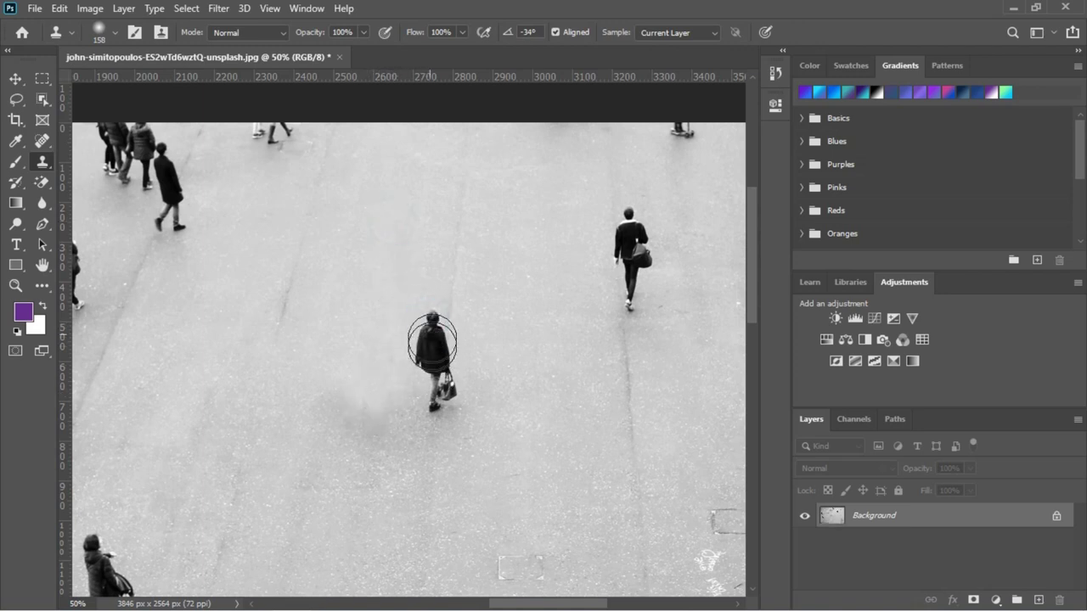
{"action": "mouse_move", "coordinate": [432, 342]}
{"action": "left_mouse_down"}
{"action": "mouse_move", "coordinate": [446, 402]}
{"action": "mouse_move", "coordinate": [412, 439]}
{"action": "mouse_move", "coordinate": [398, 399]}
{"action": "mouse_move", "coordinate": [360, 436]}
{"action": "left_mouse_up"}
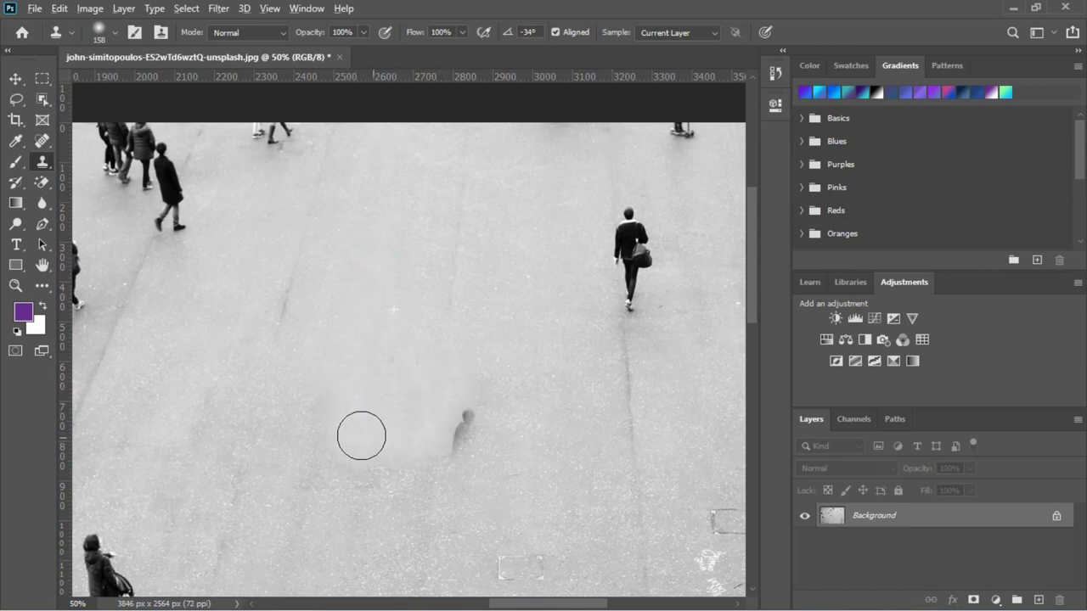
Resample nearby pavement repeatedly and smooth the blotchy leftover patch, then zoom out
{"action": "left_click", "coordinate": [385, 242], "text": "alt"}
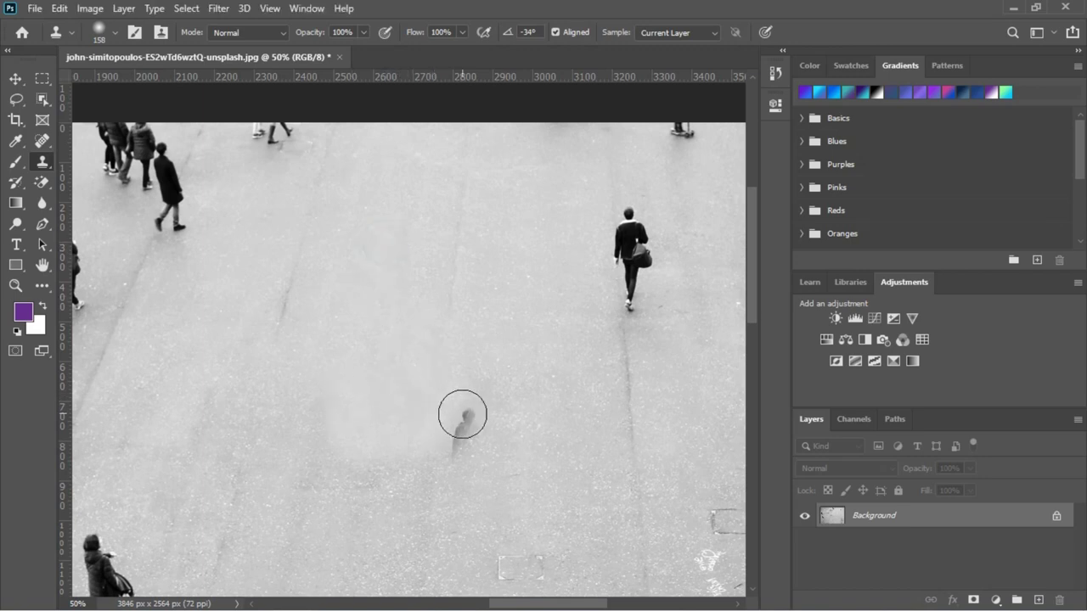
{"action": "left_click", "coordinate": [529, 461], "text": "alt"}
{"action": "left_click", "coordinate": [460, 415]}
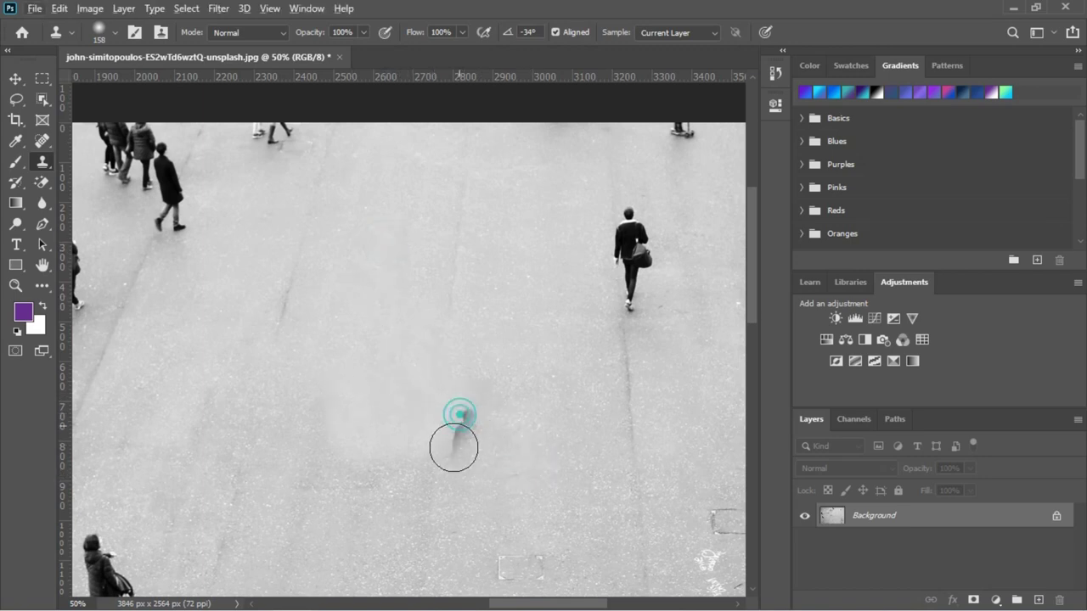
{"action": "left_click", "coordinate": [564, 465], "text": "alt"}
{"action": "left_click", "coordinate": [601, 316]}
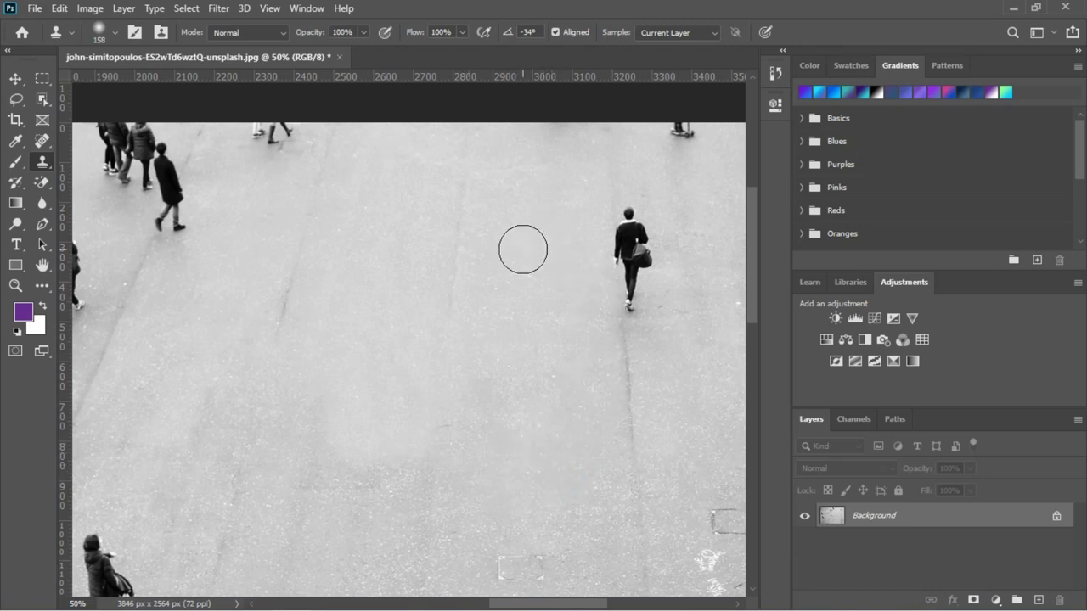
{"action": "left_click_drag", "start_coordinate": [381, 381], "coordinate": [417, 376]}
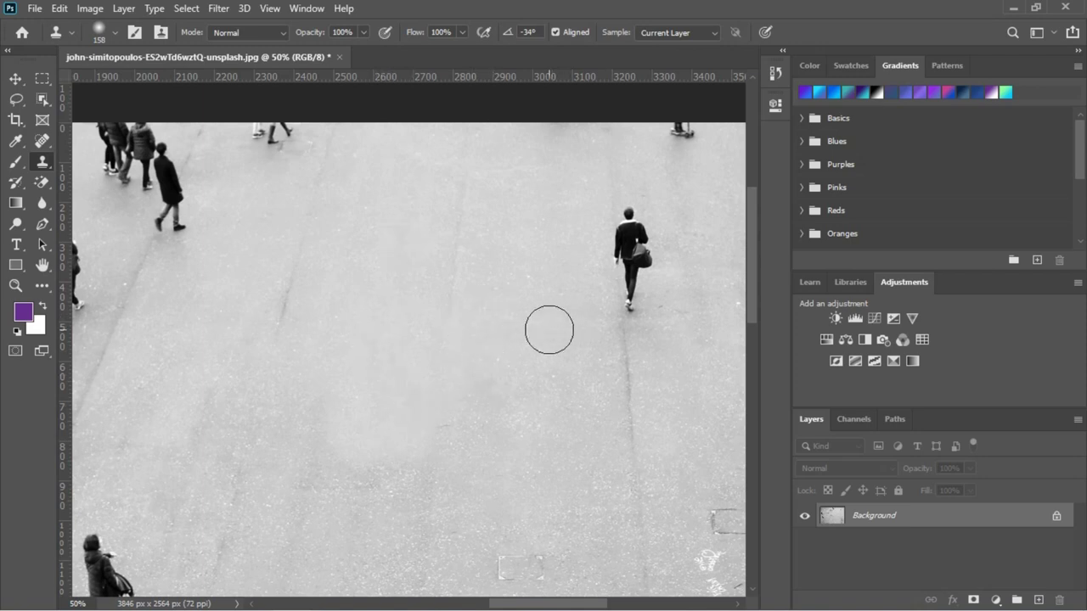
{"action": "key", "text": "ctrl+minus"}
{"action": "key", "text": "ctrl+minus"}
{"action": "key", "text": "ctrl+minus"}
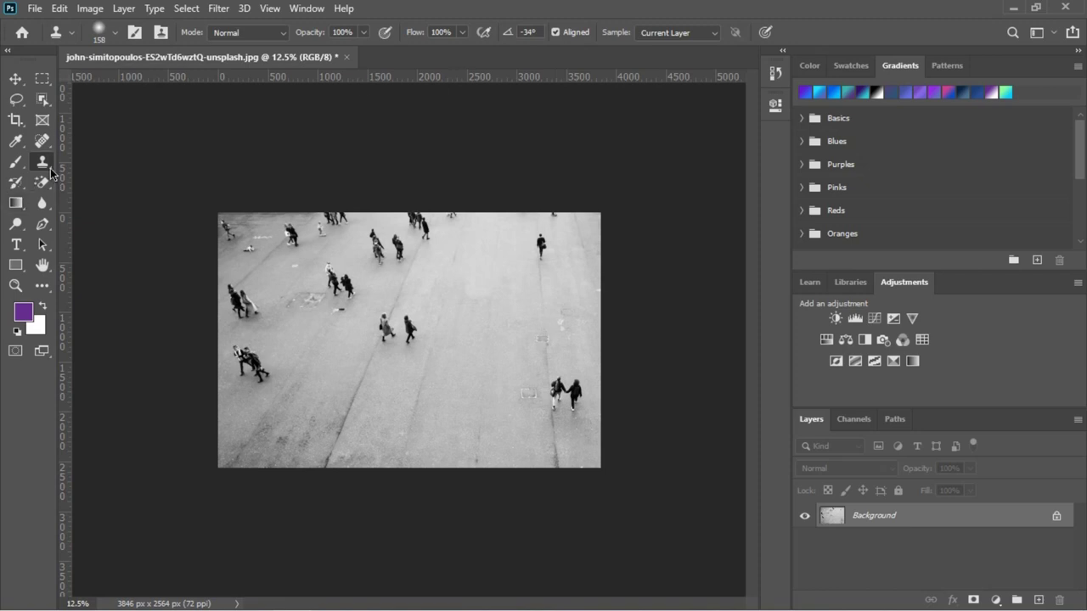
In full-screen view, clone nearby ground texture over the small object at the upper left
{"action": "key", "text": "ctrl+plus"}
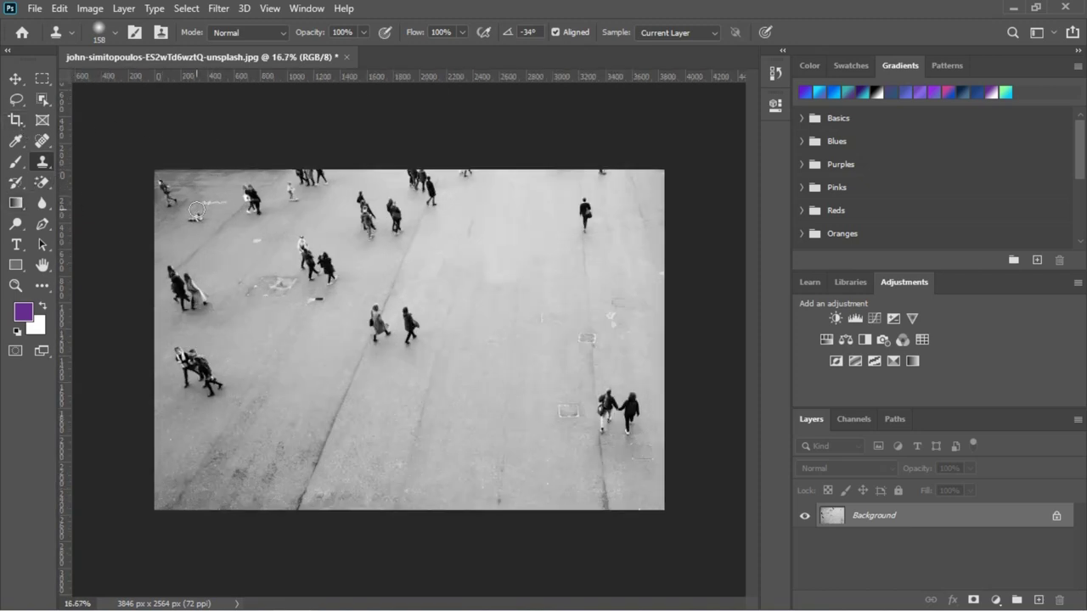
{"action": "left_click", "coordinate": [196, 219], "text": "alt"}
{"action": "key", "text": "ctrl+plus"}
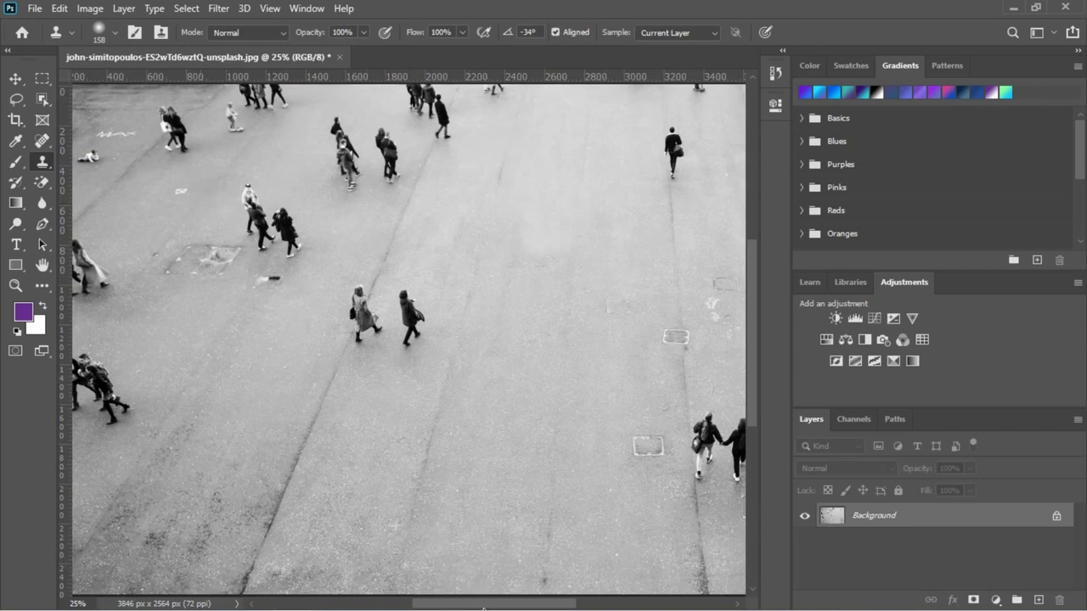
{"action": "left_click_drag", "start_coordinate": [484, 605], "coordinate": [441, 605]}
{"action": "key", "text": "f"}
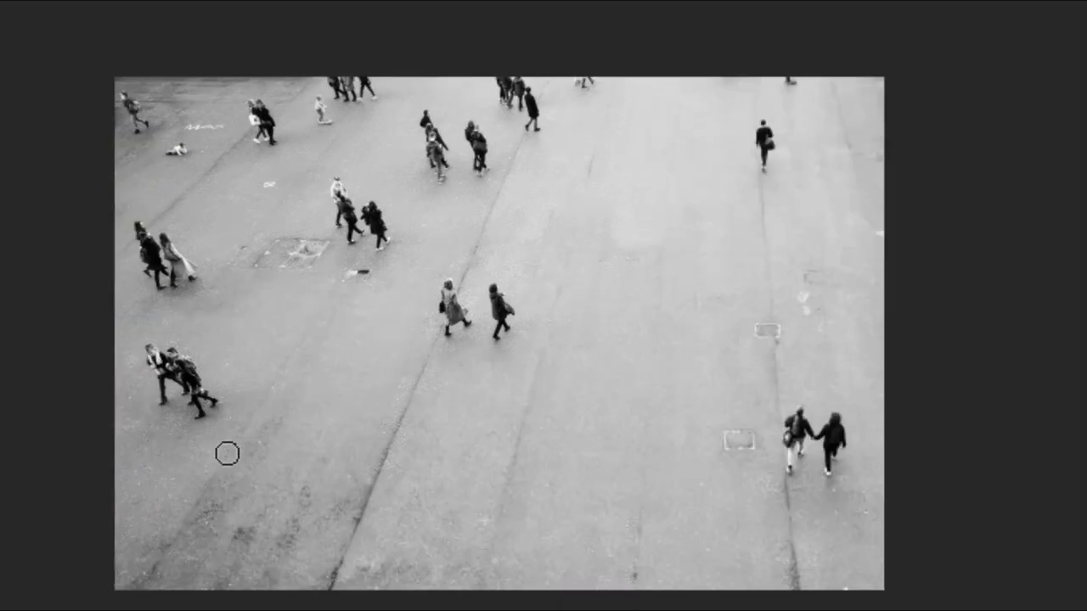
{"action": "left_click", "coordinate": [175, 476], "text": "alt"}
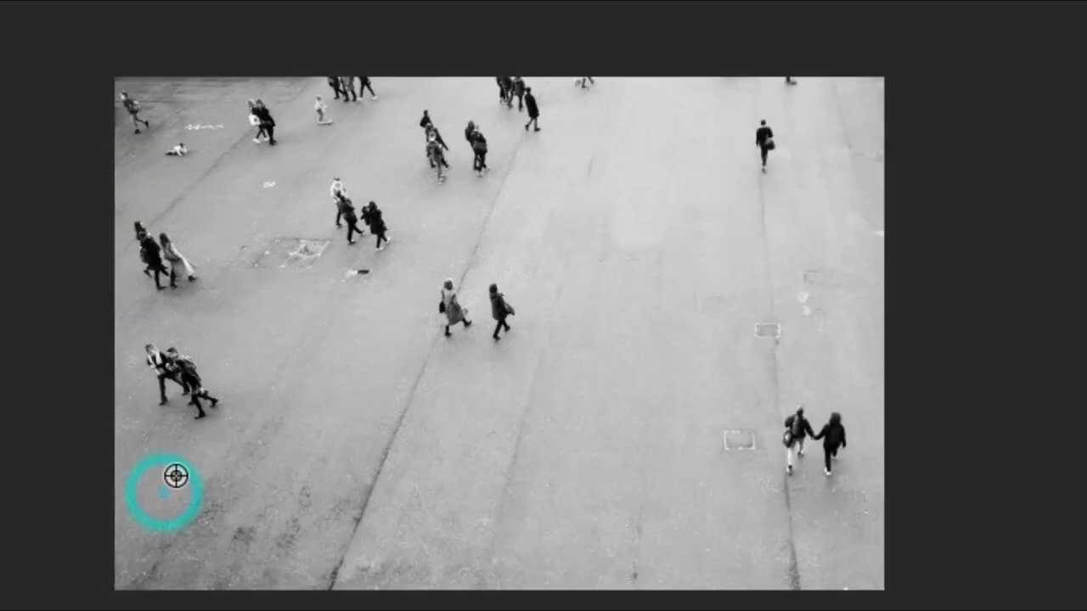
{"action": "left_click", "coordinate": [180, 149]}
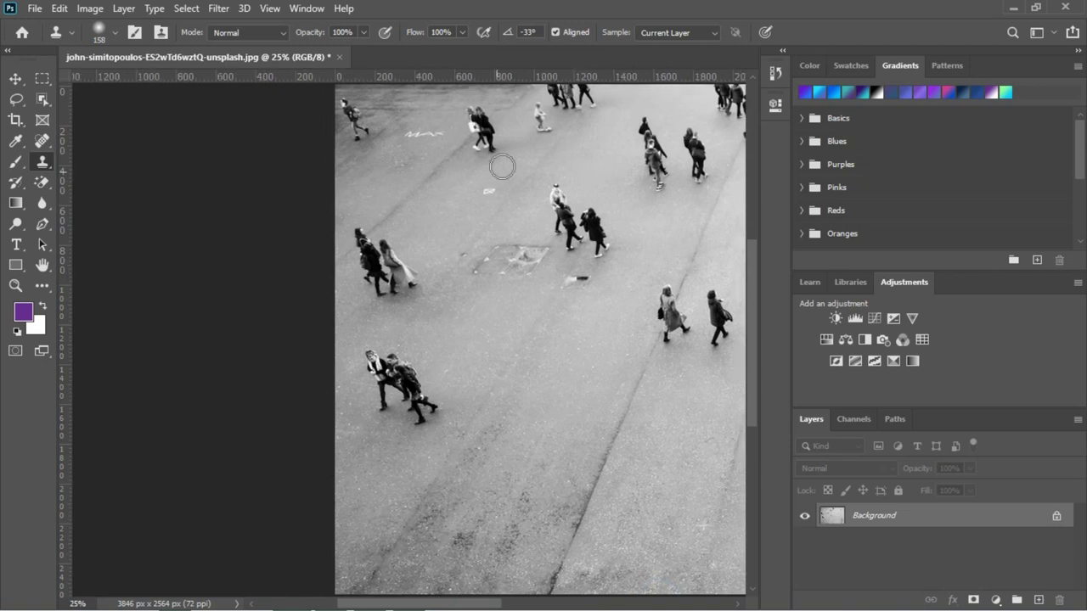
{"action": "scroll", "coordinate": [502, 167], "scroll_direction": "up", "scroll_amount": 2}
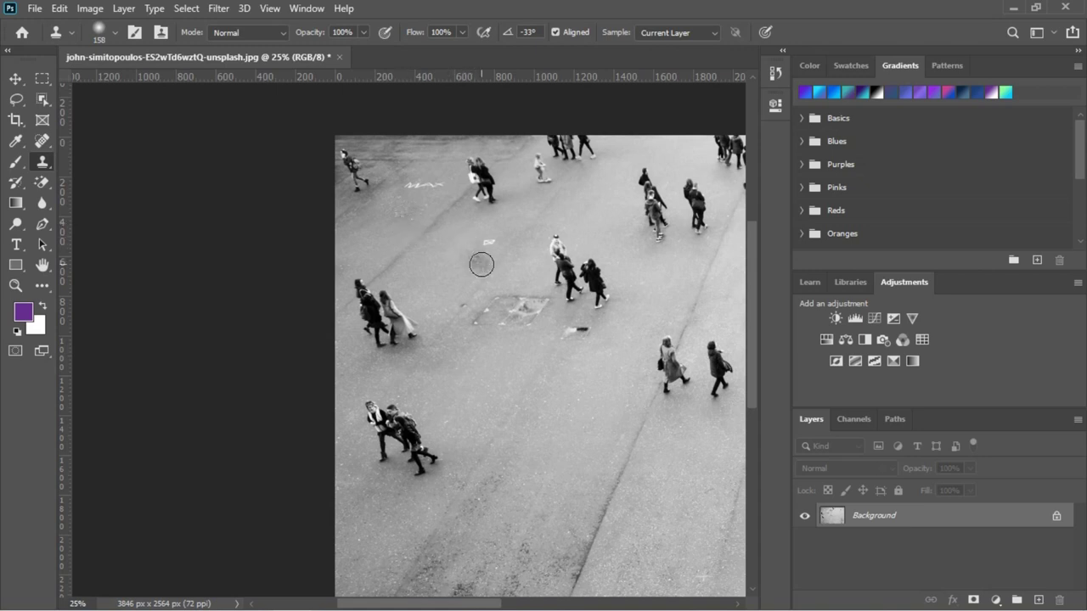
{"action": "key", "text": "ctrl+minus"}
{"action": "key", "text": "ctrl+minus"}
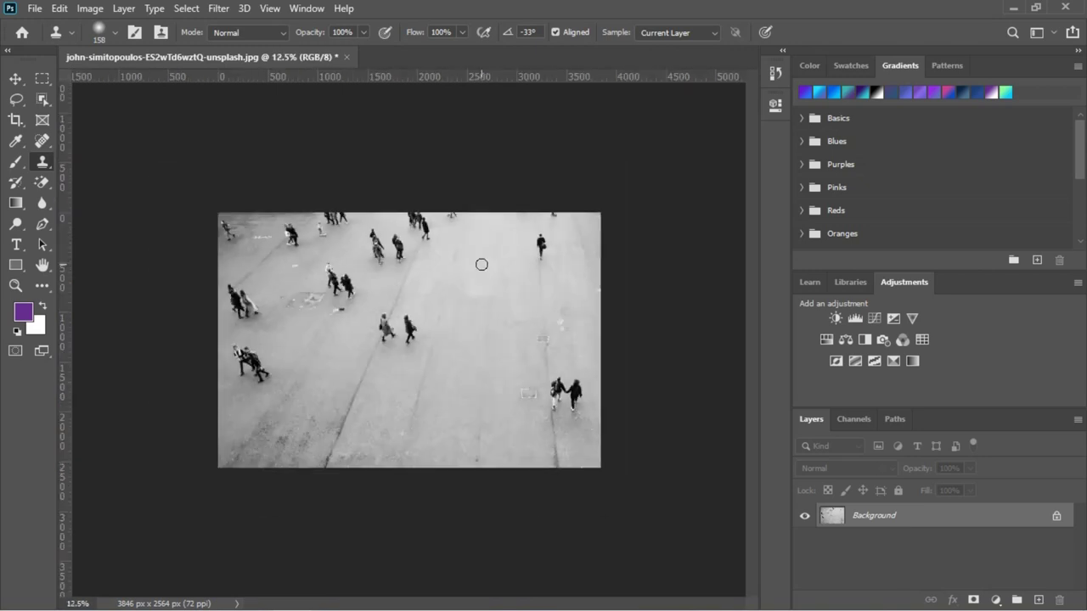